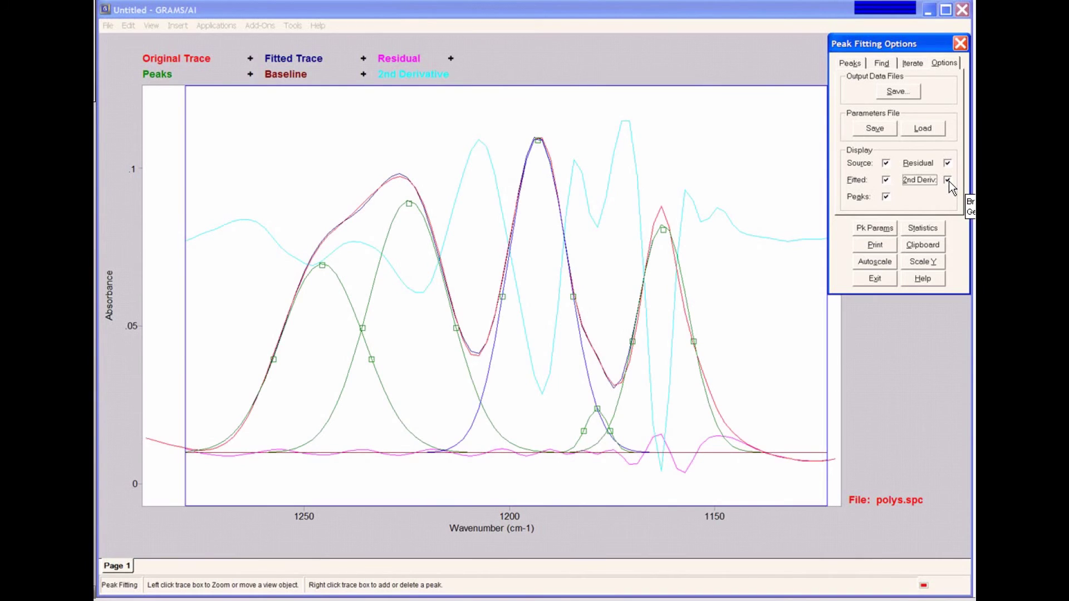
# Hide the 2nd derivative trace and show the peak settings with fitting region 1278.8–1122.57.
pyautogui.click(947, 180)
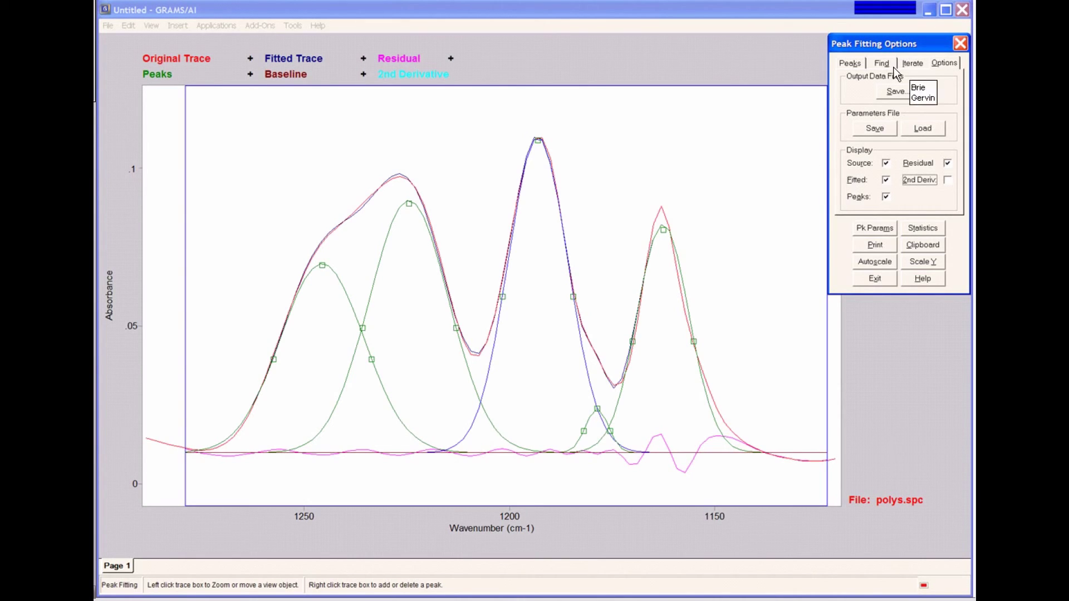
pyautogui.click(849, 62)
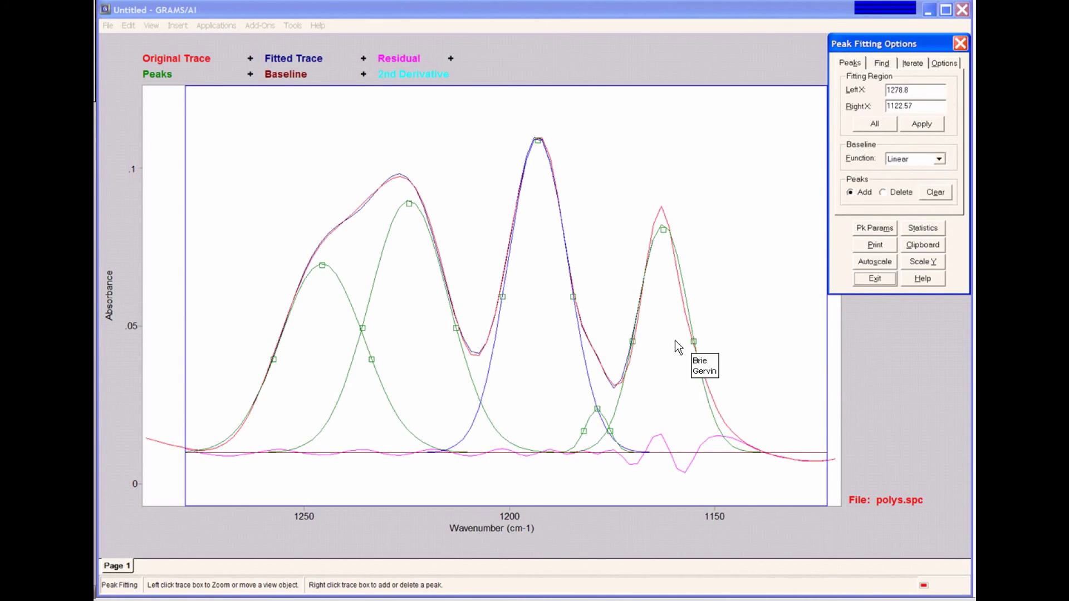
# Add a sixth peak near 1155 cm-1 and run the iterative fit, maximum 50 iterations.
pyautogui.rightClick(698, 405)
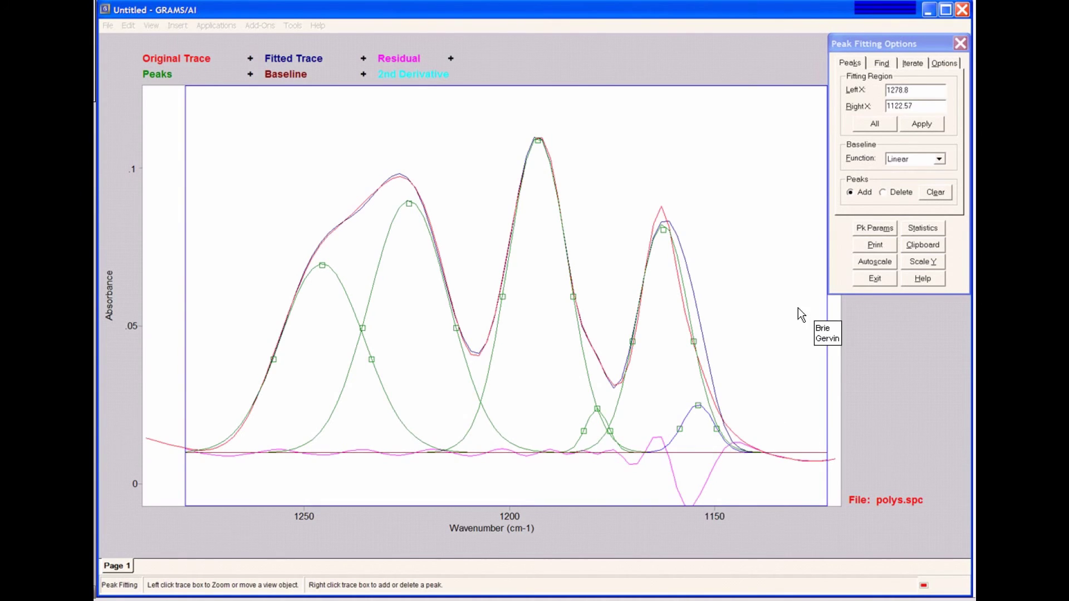
pyautogui.click(918, 63)
pyautogui.click(918, 131)
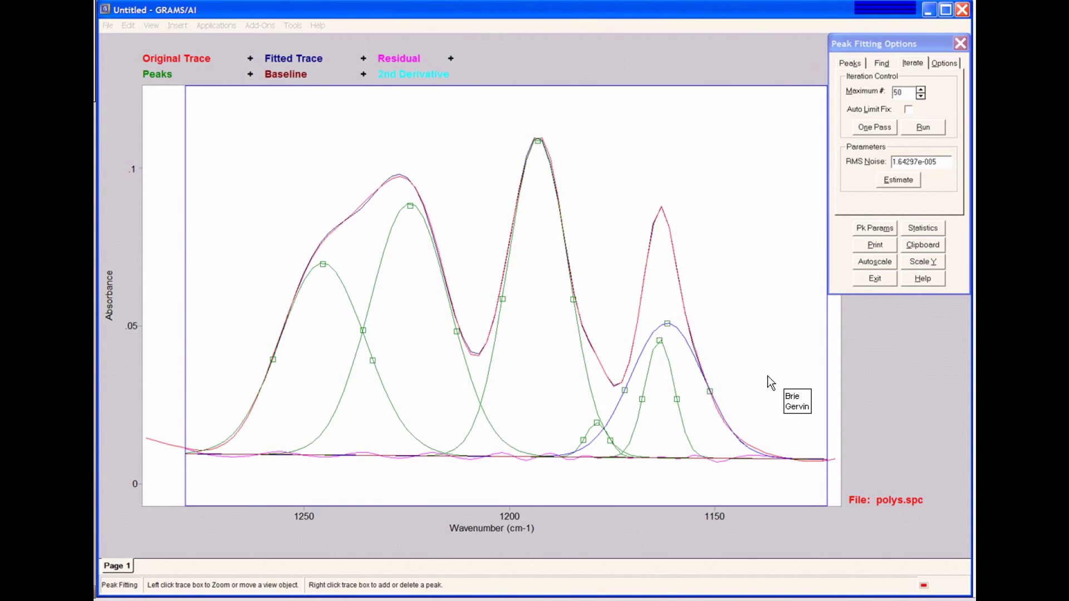
# Save result.spc, the peaks multifile, peakcsv.csv and the peaks report, overwriting the existing files.
pyautogui.click(942, 62)
pyautogui.click(894, 91)
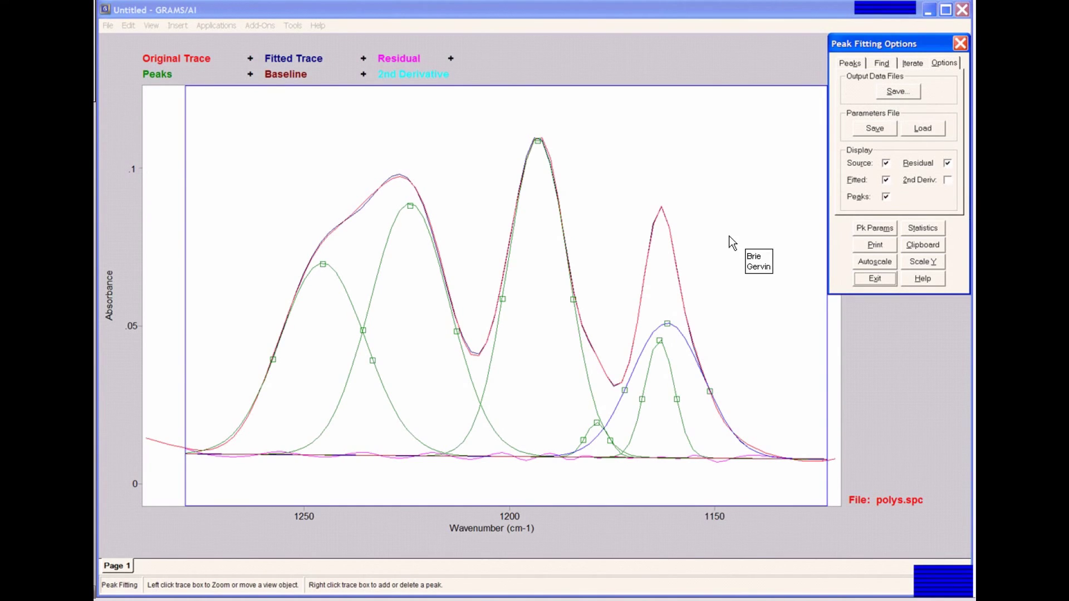
pyautogui.click(506, 365)
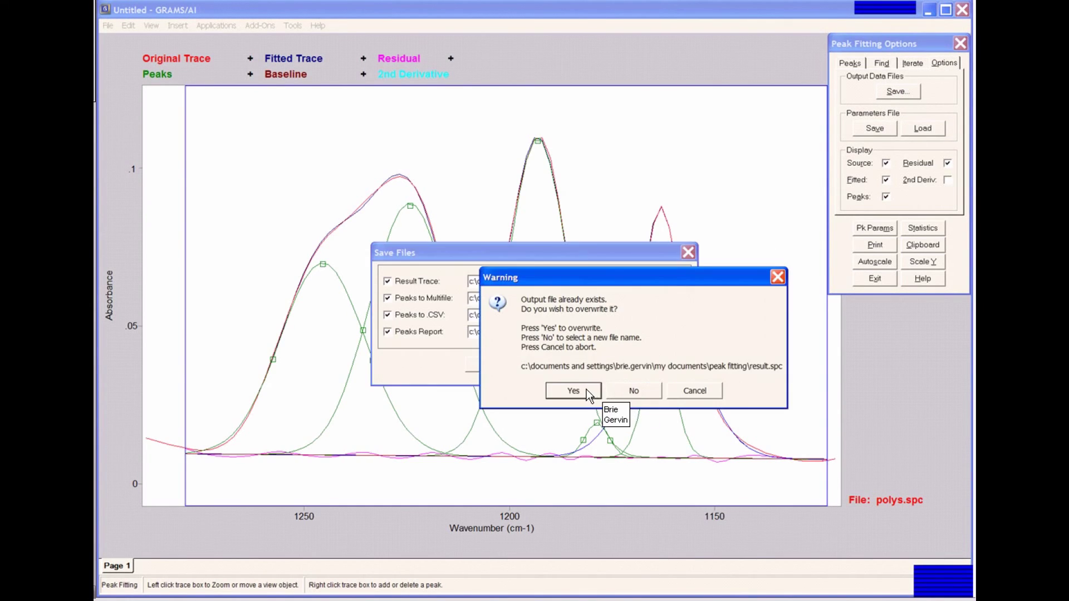
pyautogui.click(585, 389)
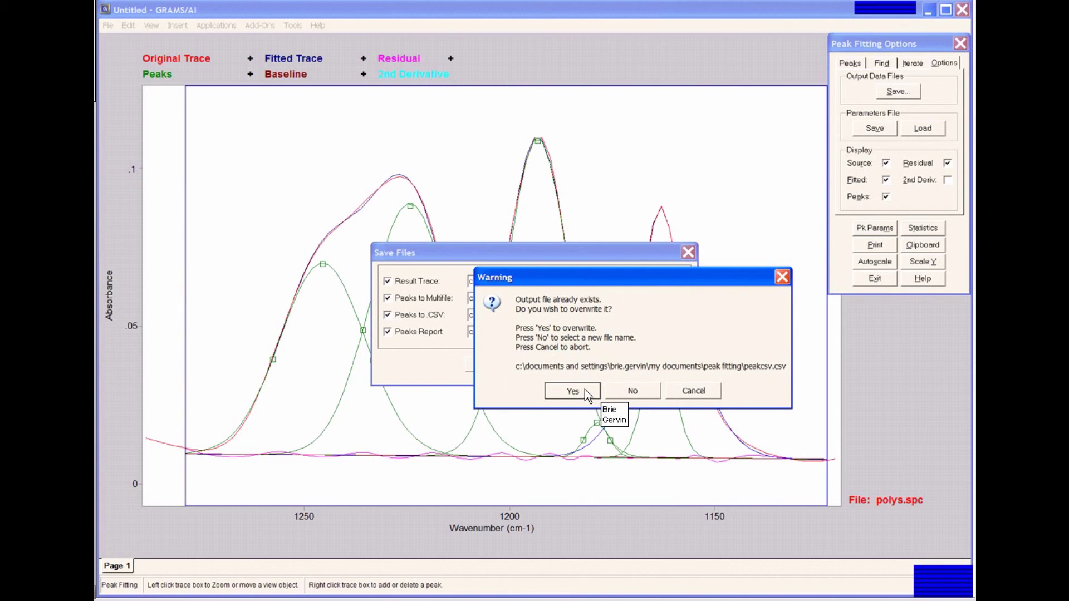
pyautogui.click(585, 389)
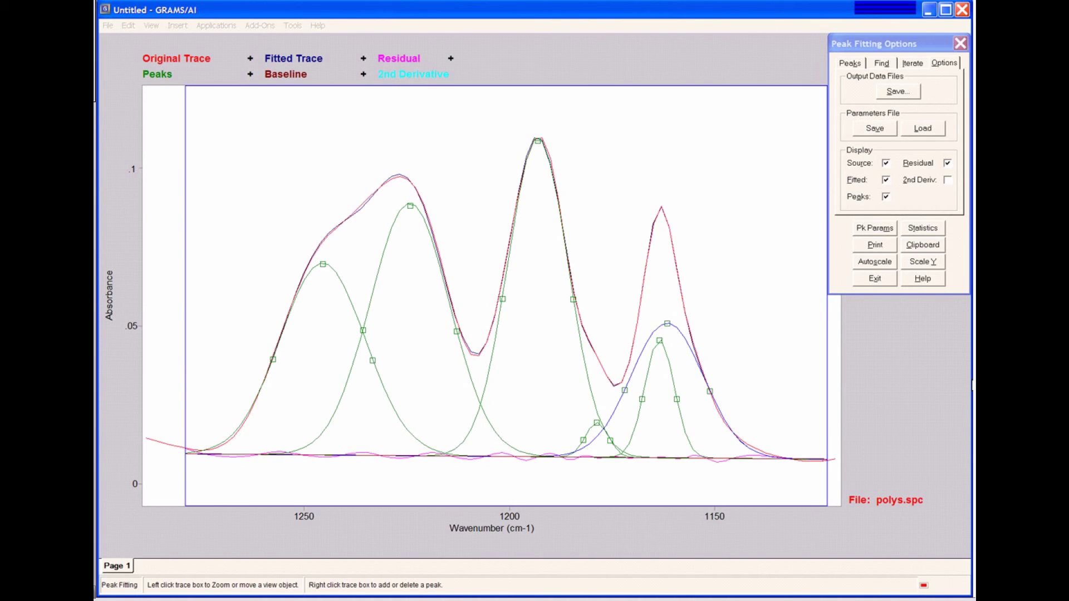
# Save the fit parameters as parameters.crv in the Peak Fitting folder.
pyautogui.click(870, 128)
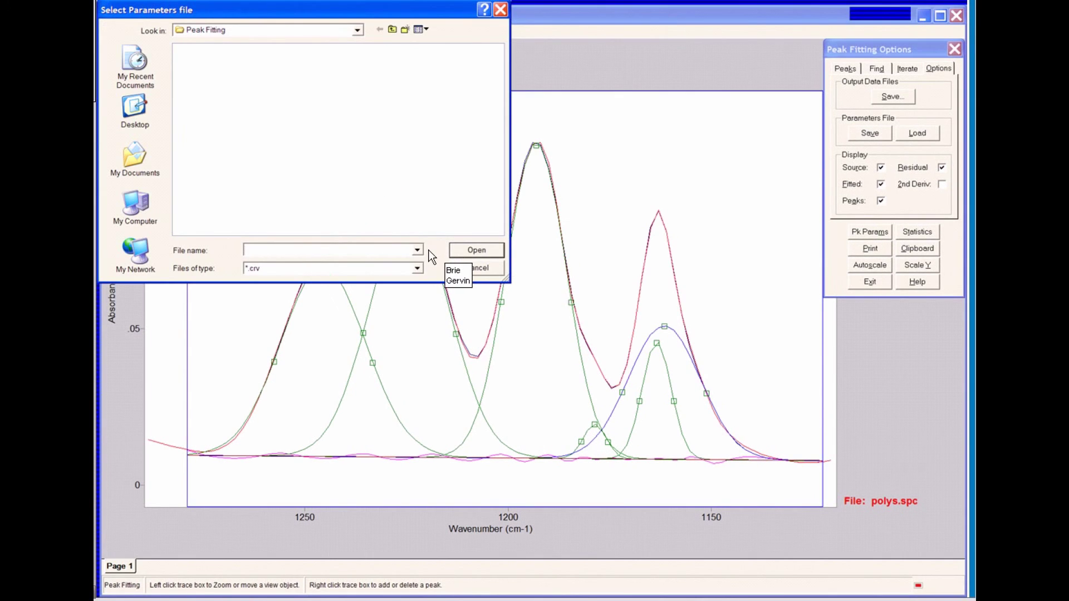
pyautogui.write('parameters')
pyautogui.click(475, 252)
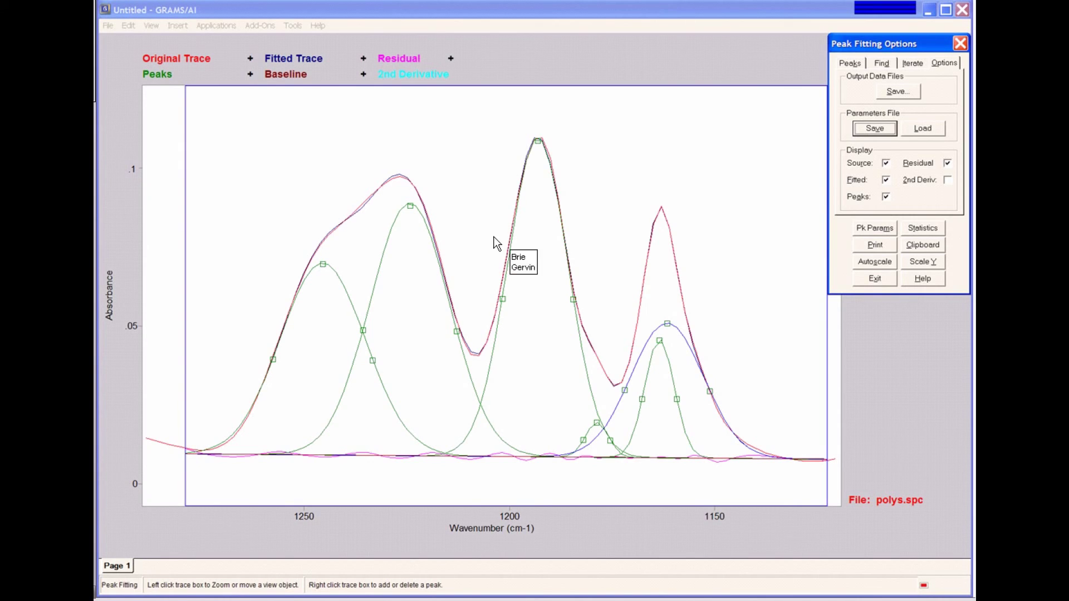
# Load parameters.crv back into the peak fit.
pyautogui.click(922, 127)
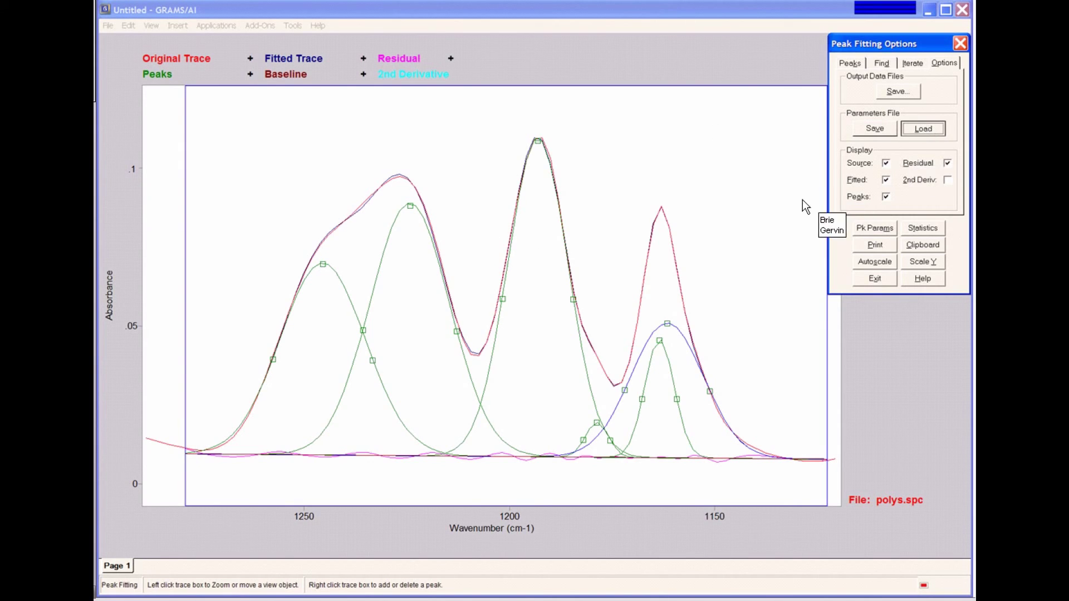
pyautogui.click(585, 361)
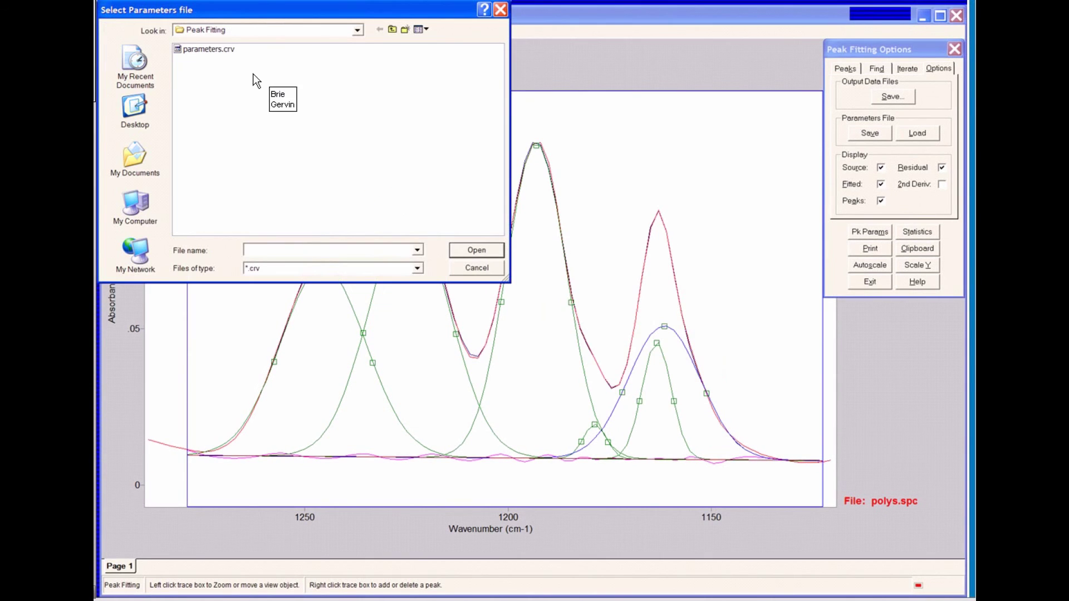
pyautogui.click(217, 49)
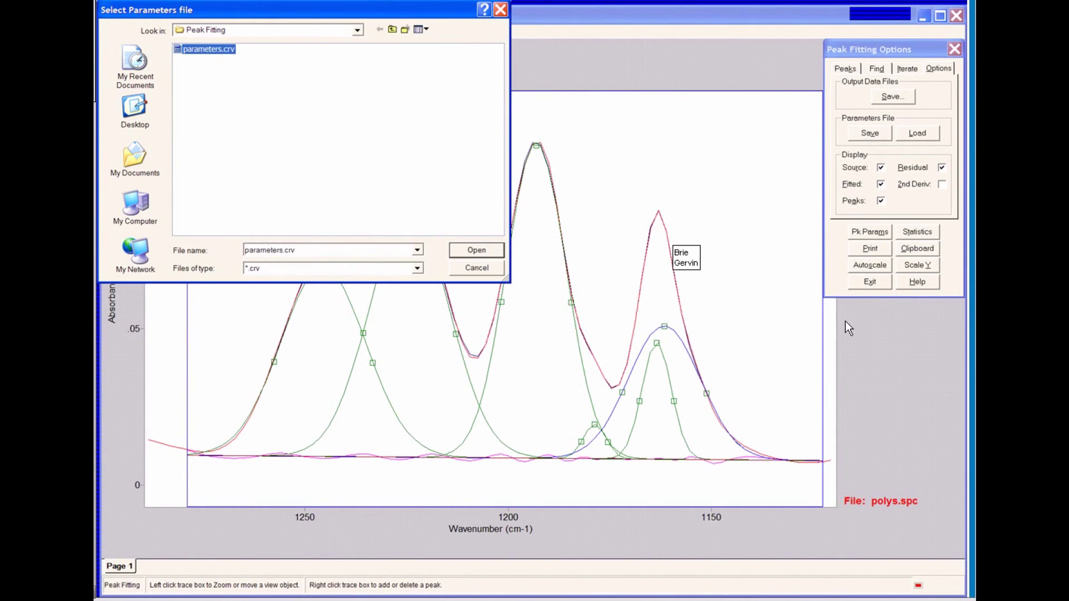
pyautogui.press('Return')
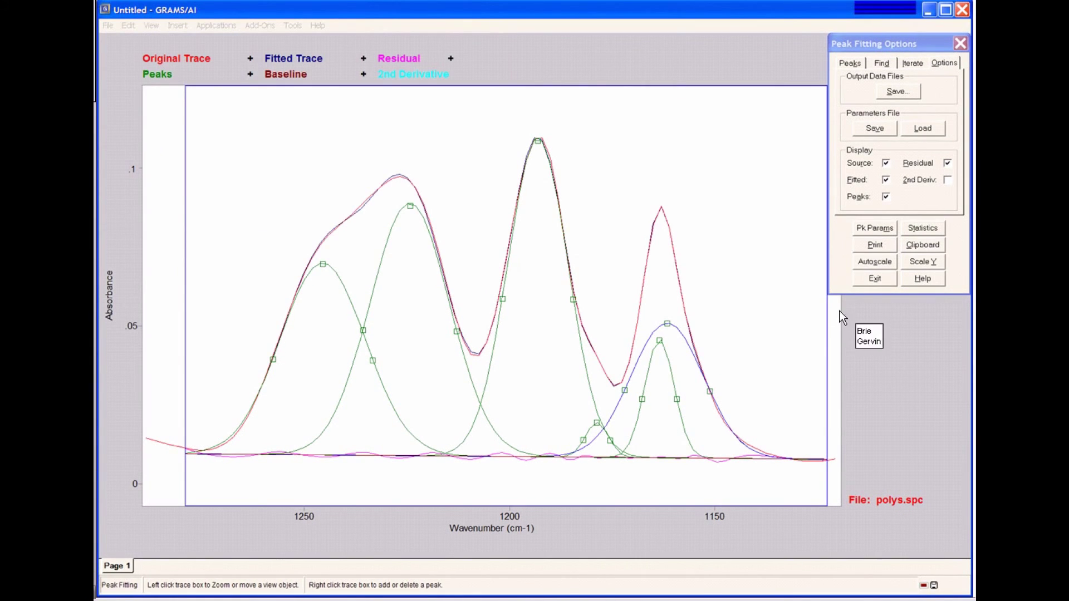
# Exit peak fitting and open the saved result.spc trace.
pyautogui.click(880, 276)
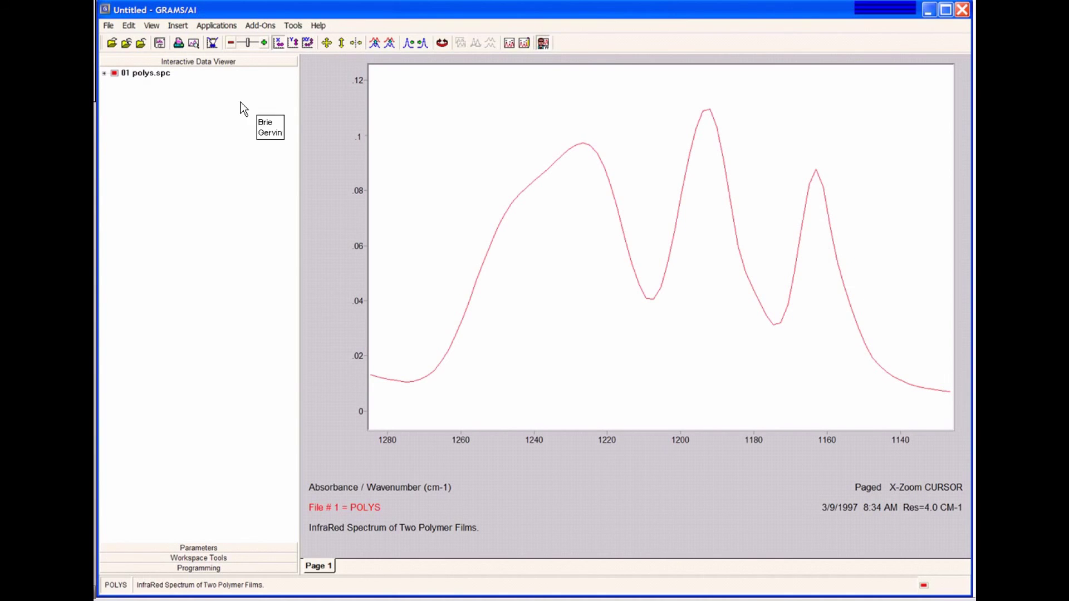
pyautogui.click(107, 26)
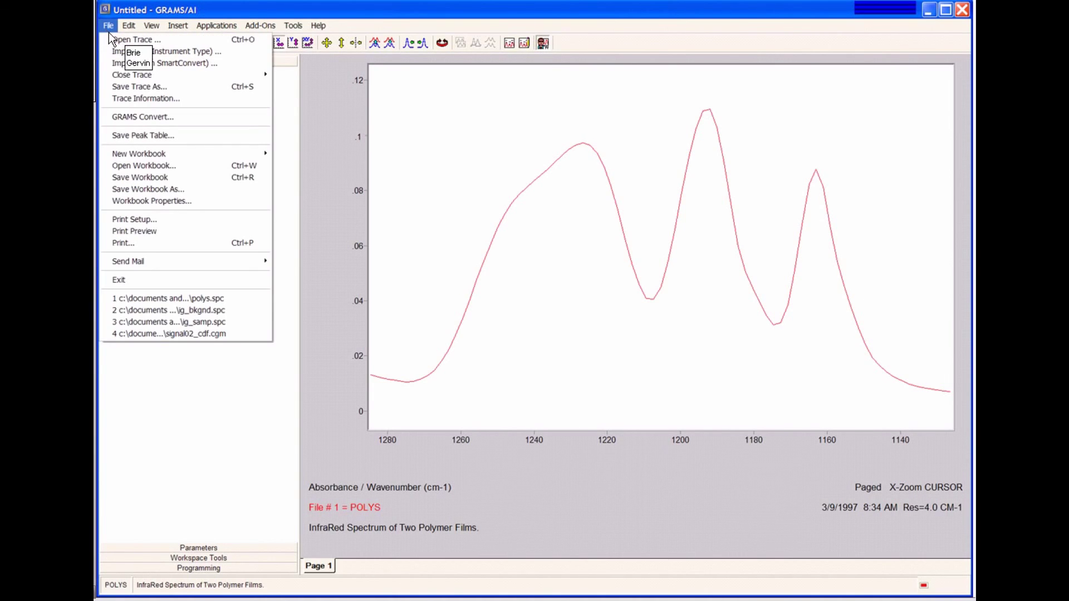
pyautogui.click(117, 39)
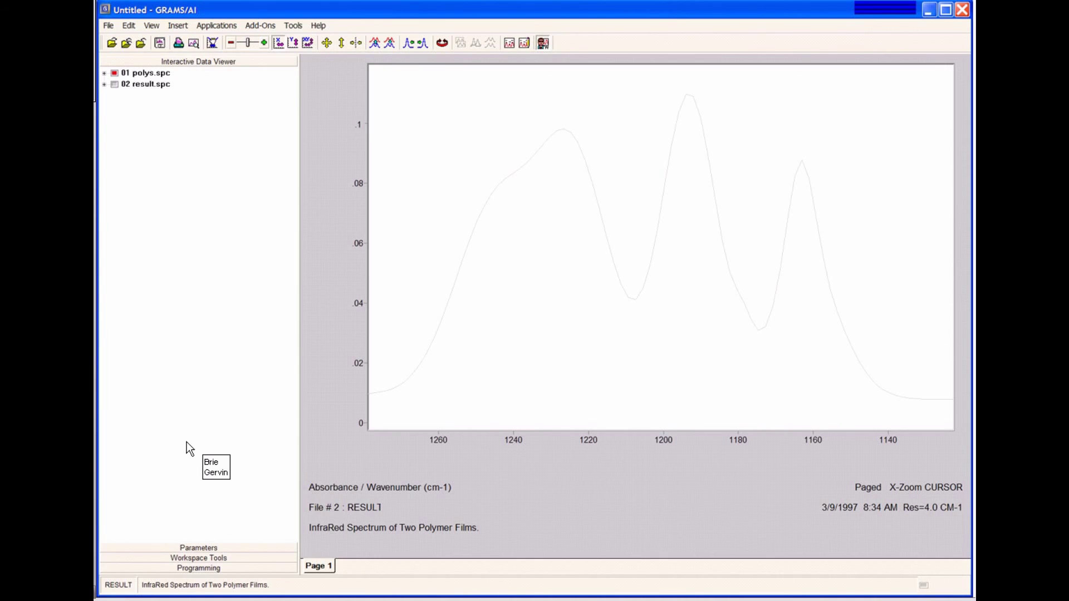
# Autoscale polys.spc, then display the result.spc trace.
pyautogui.click(151, 73)
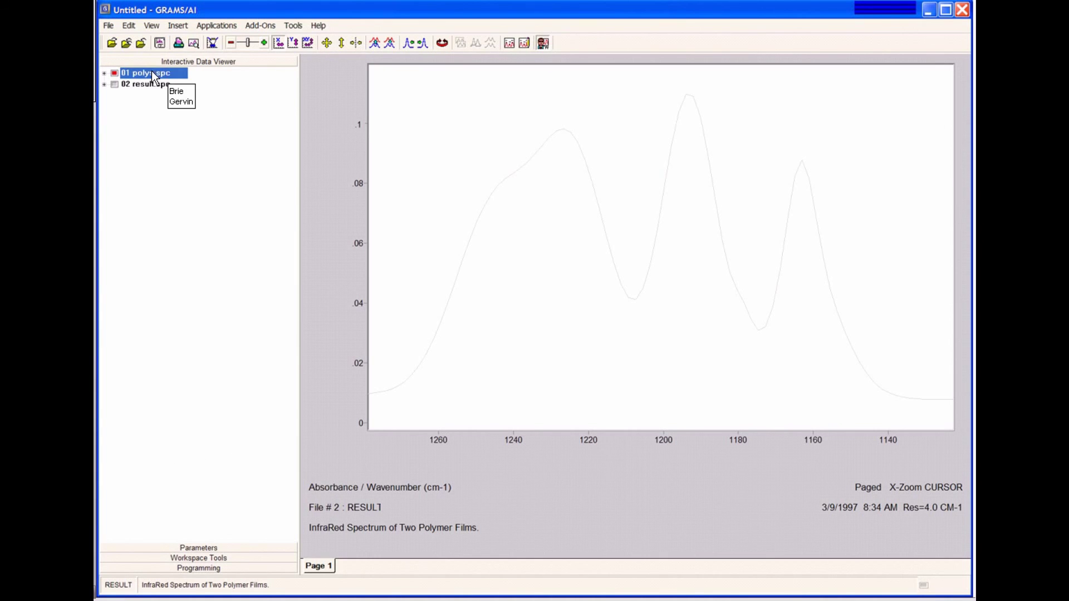
pyautogui.click(329, 42)
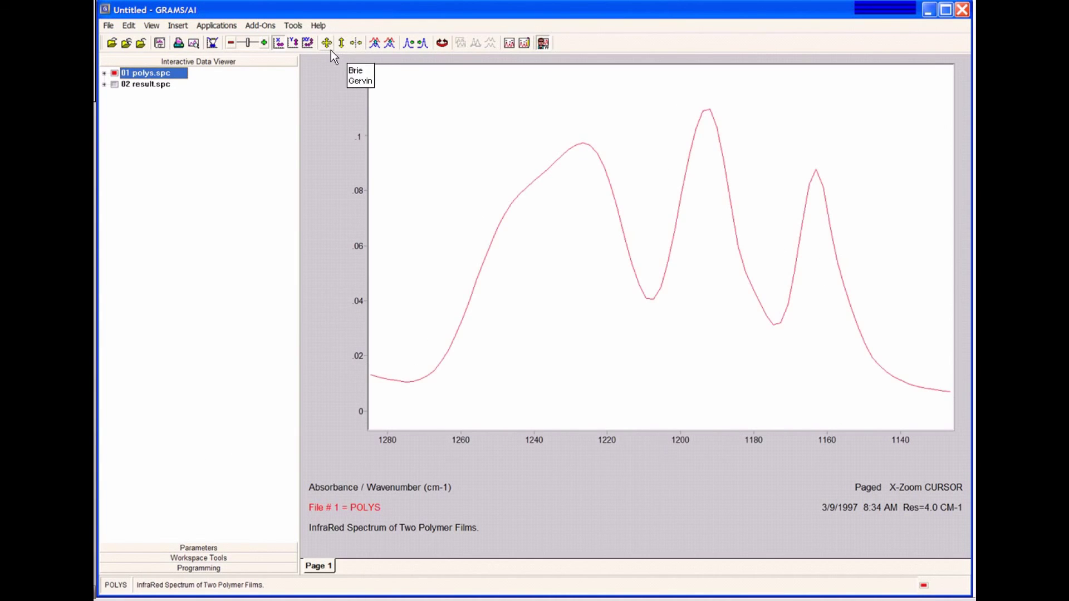
pyautogui.click(156, 85)
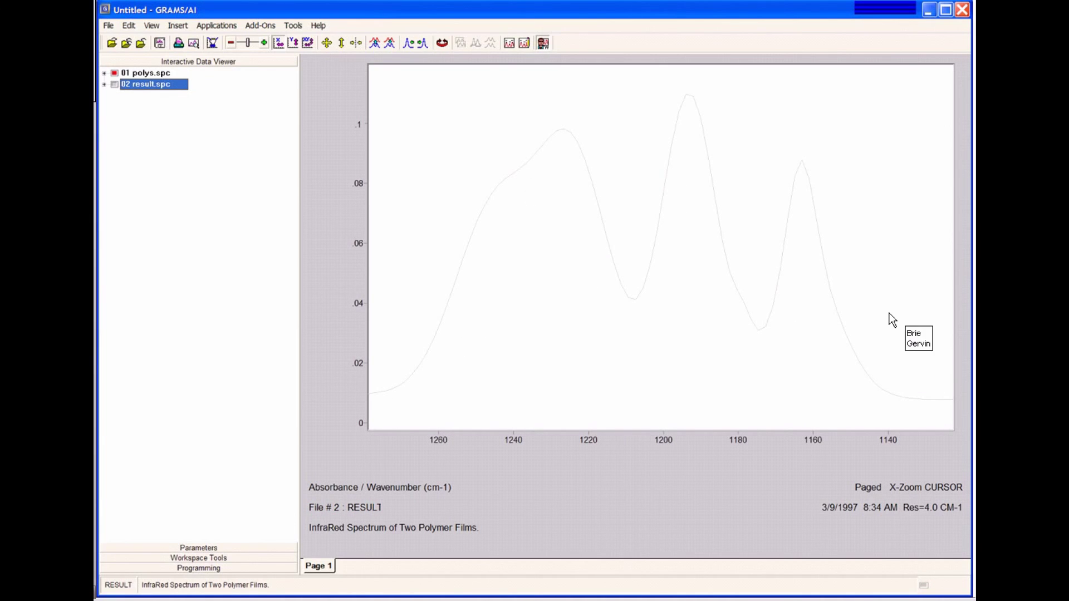
# Open peaks.spt using the All Files type, then close polys.spc and result.spc.
pyautogui.click(109, 28)
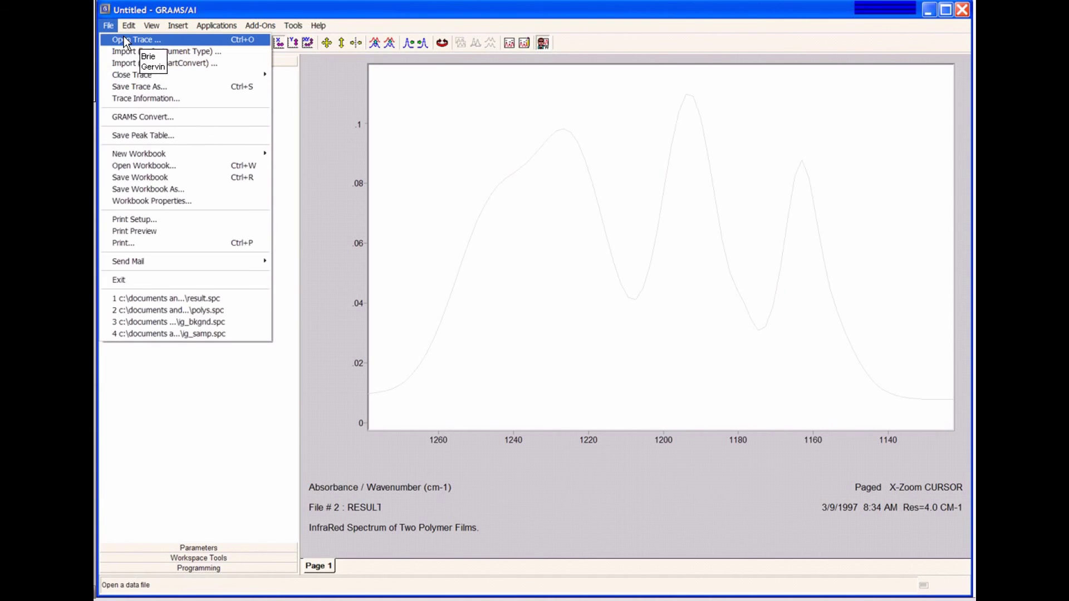
pyautogui.press('Return')
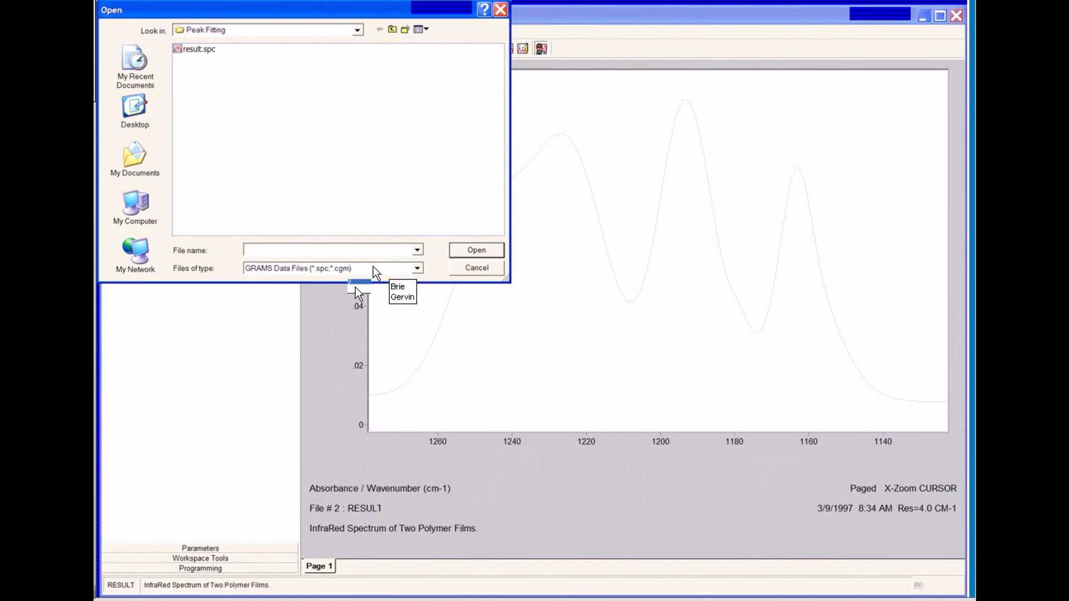
pyautogui.click(370, 269)
pyautogui.click(355, 288)
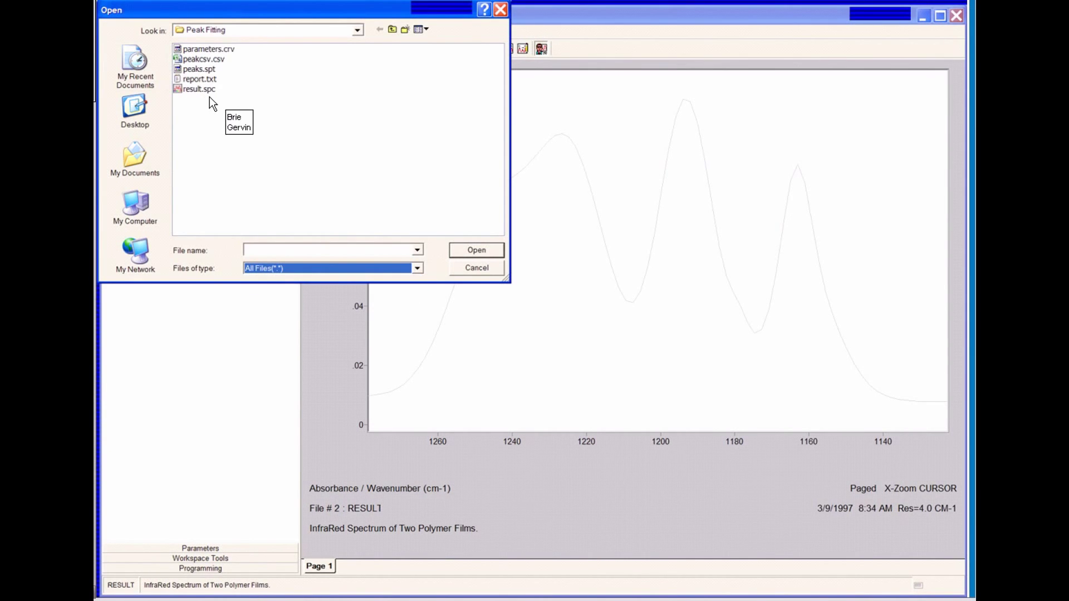
pyautogui.click(194, 68)
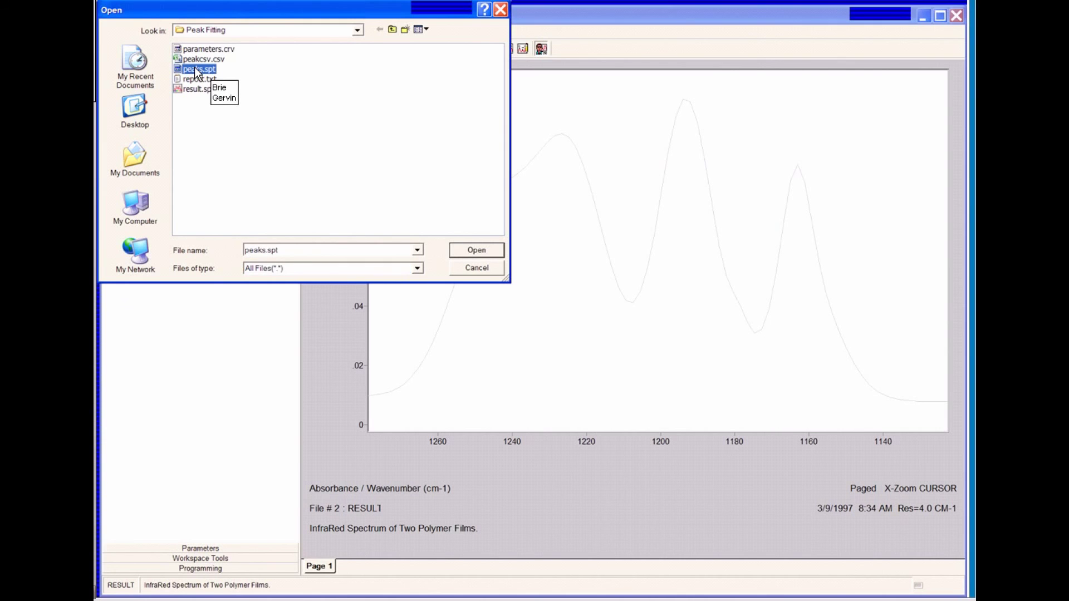
pyautogui.doubleClick(195, 68)
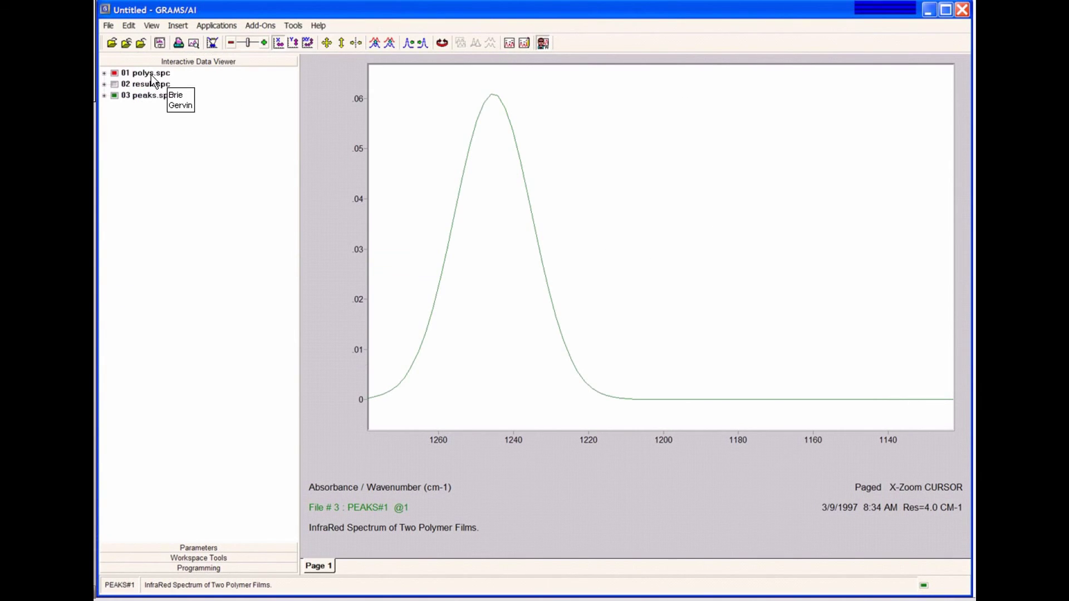
pyautogui.moveTo(152, 74)
pyautogui.mouseDown()
pyautogui.moveTo(141, 59)
pyautogui.moveTo(154, 59)
pyautogui.mouseUp()
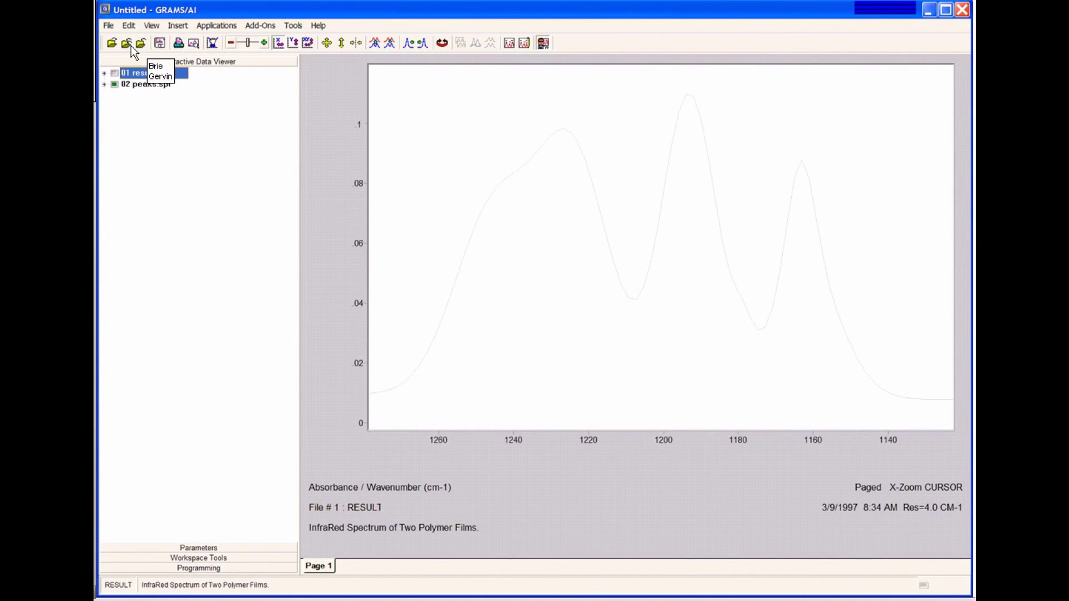
pyautogui.click(141, 43)
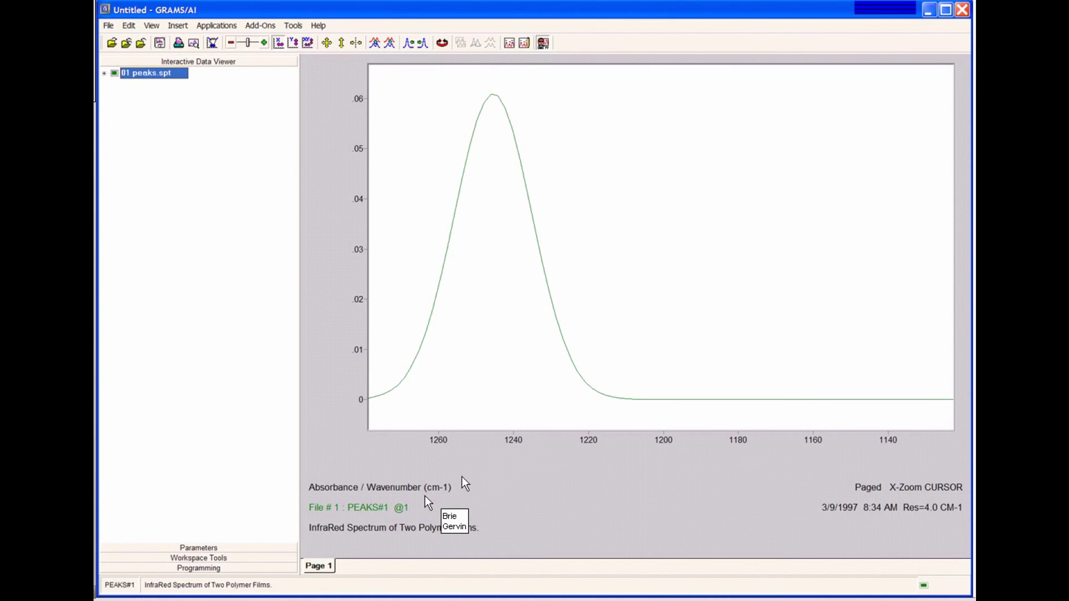
# With the crosshair on, page through peaks.spt peaks two to six, rescaling Y as needed.
pyautogui.click(491, 396)
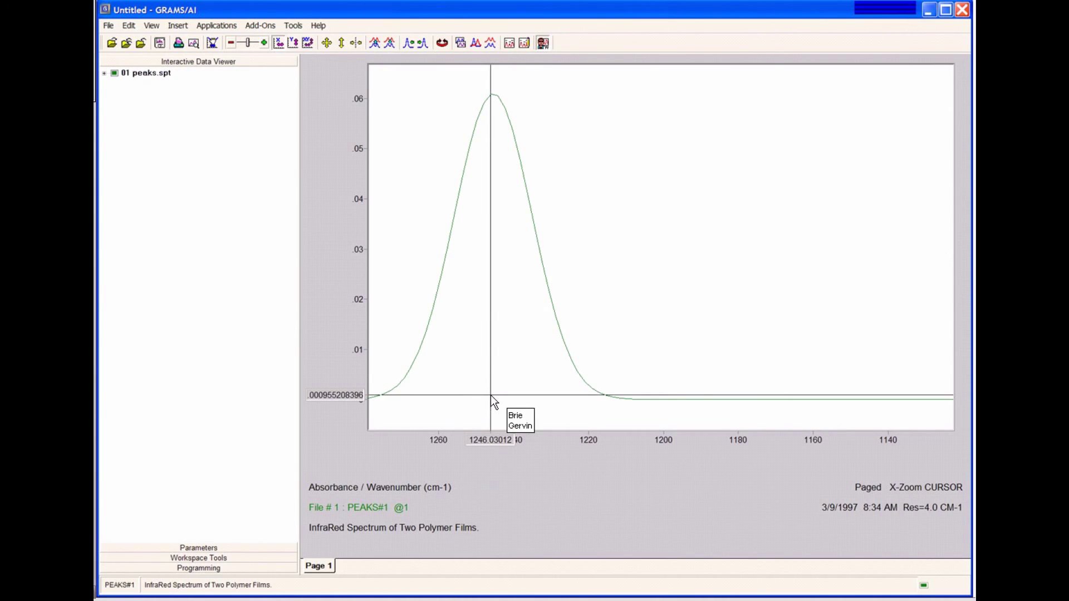
pyautogui.press('pagedown')
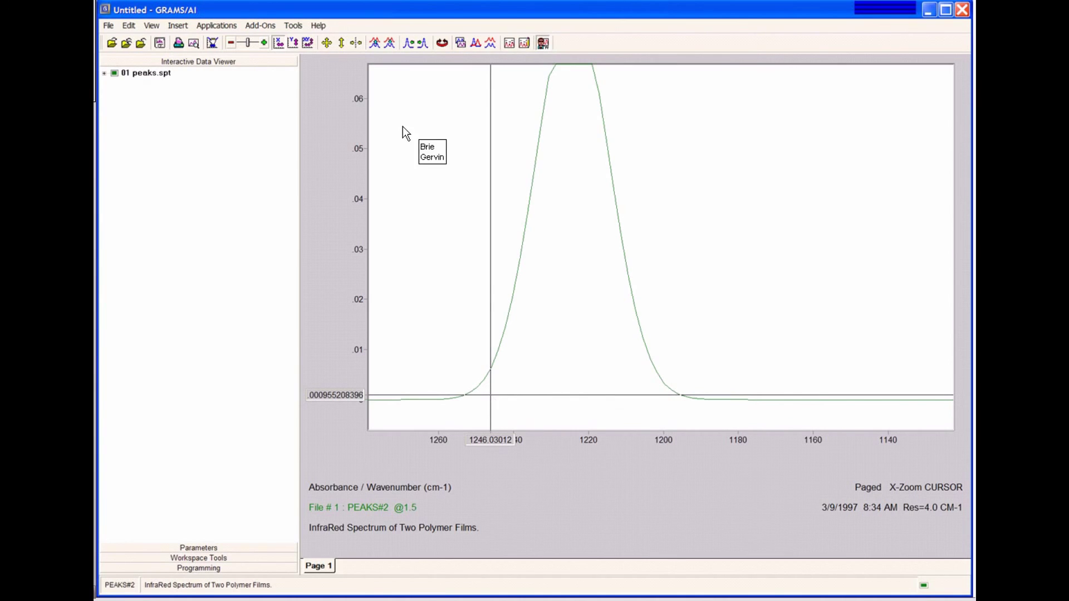
pyautogui.click(331, 46)
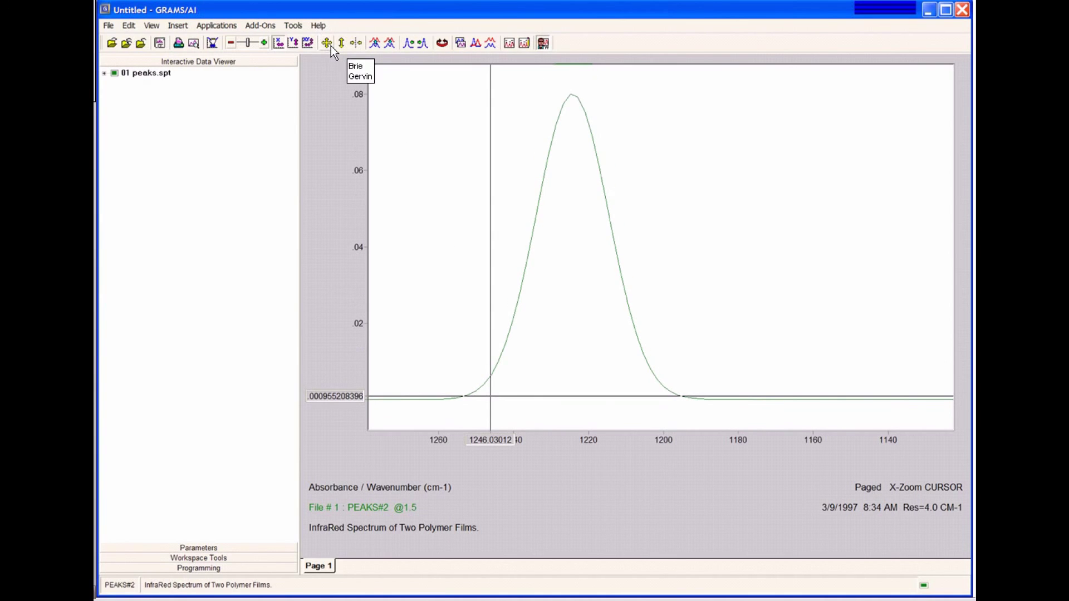
pyautogui.press('pagedown')
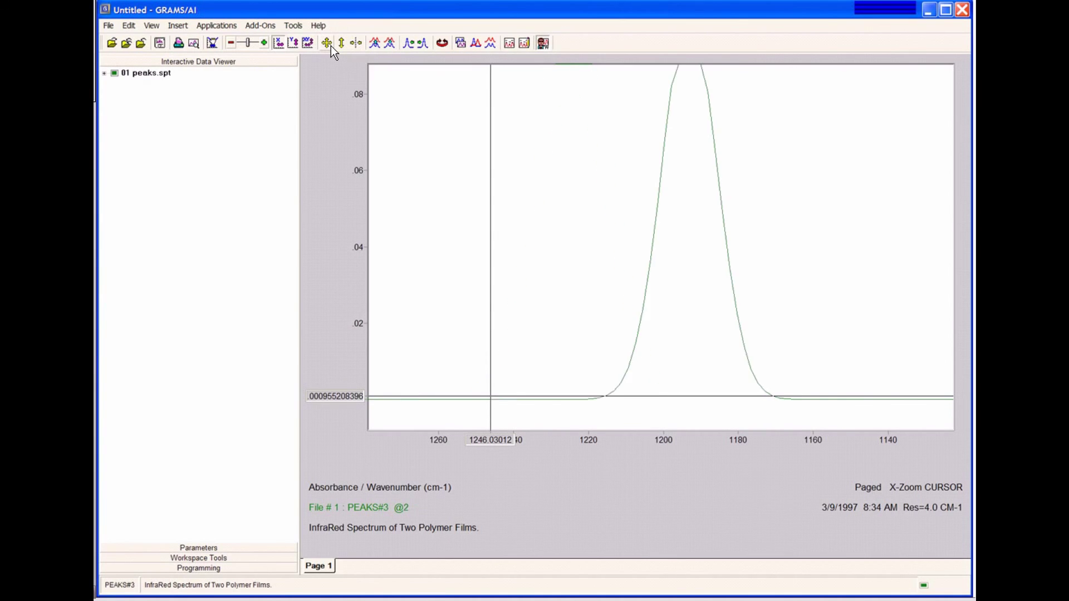
pyautogui.click(330, 46)
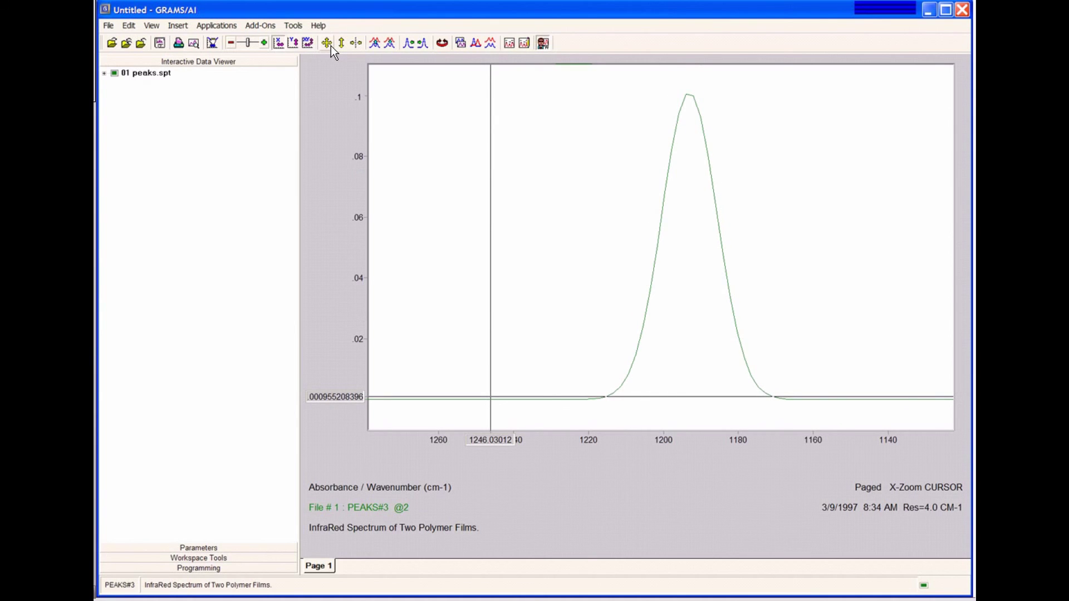
pyautogui.press('pagedown')
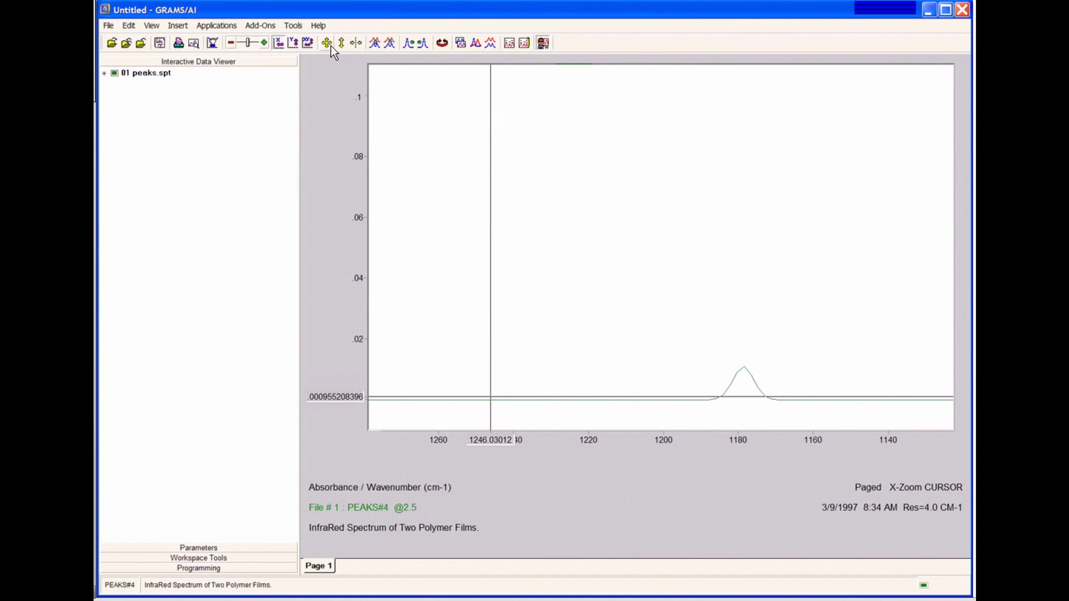
pyautogui.press('pagedown')
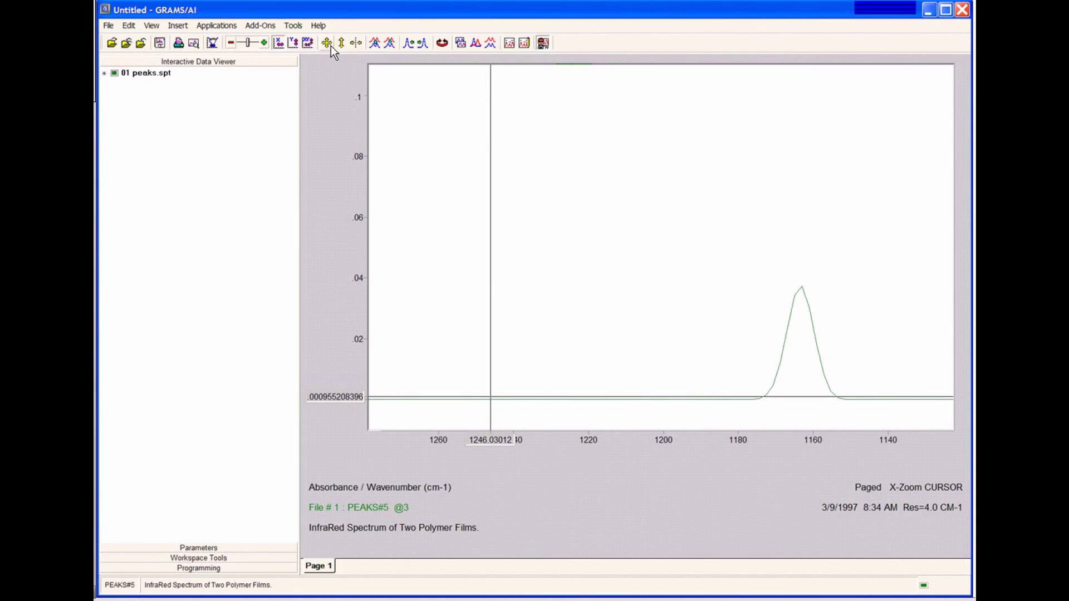
pyautogui.press('pagedown')
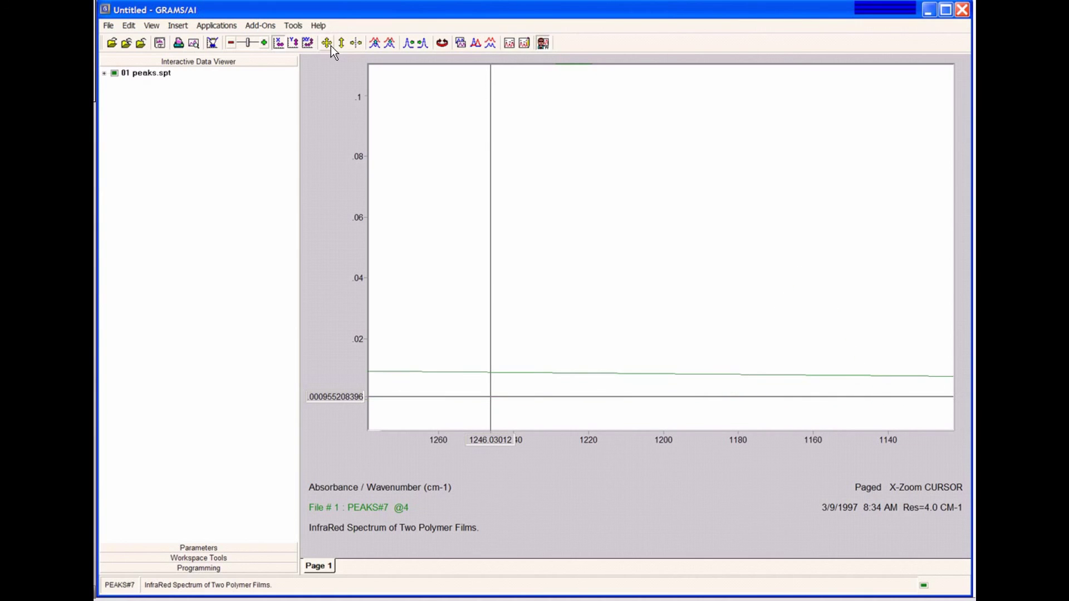
pyautogui.click(331, 46)
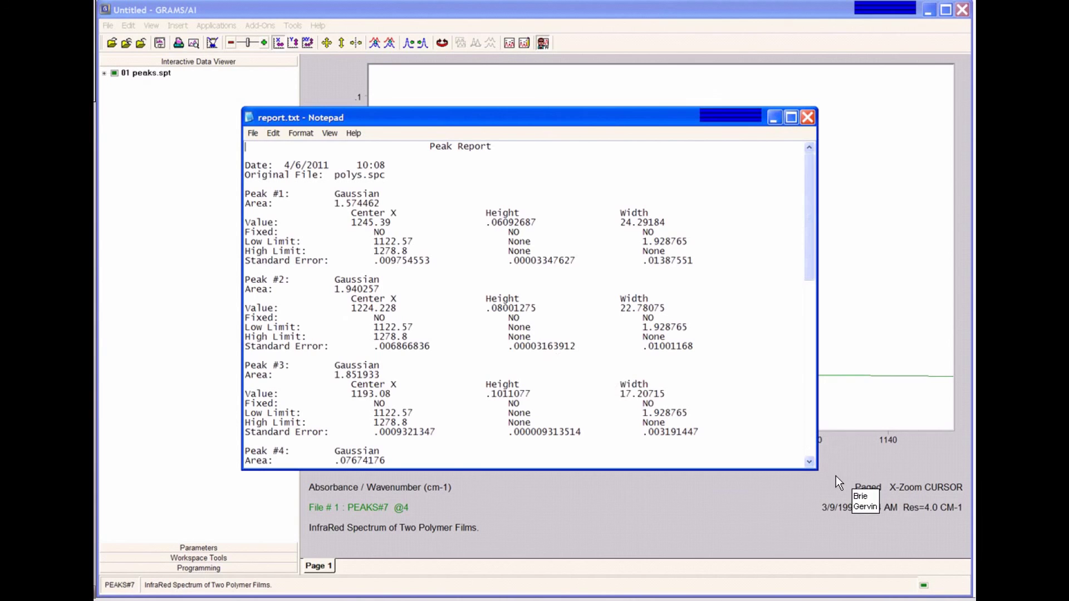
# Read report.txt down to its Statistics Summary, then switch to peakcsv.csv in Excel.
pyautogui.click(809, 452)
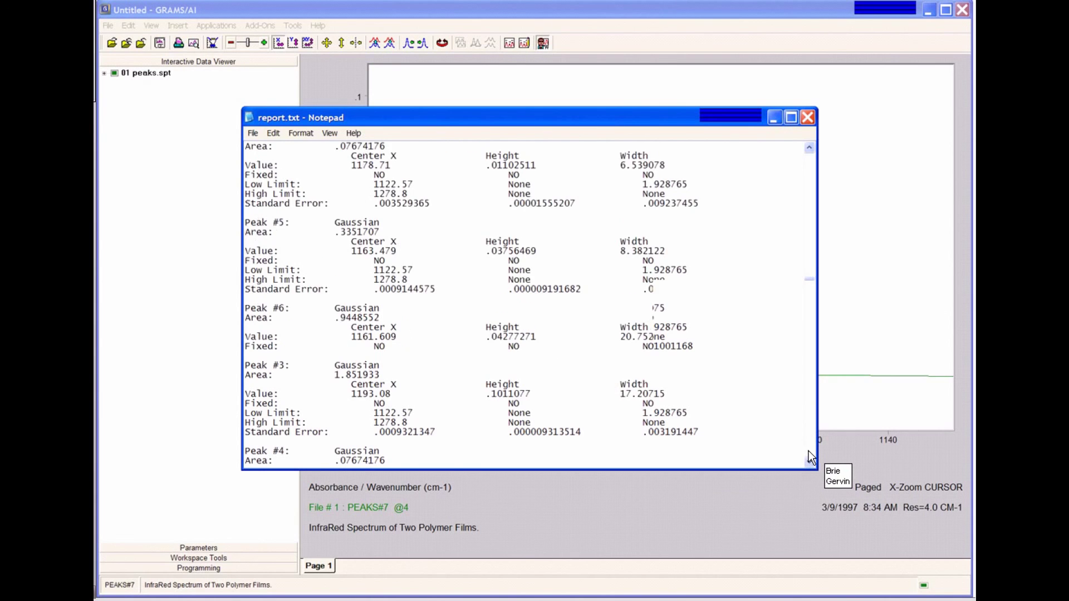
pyautogui.click(809, 451)
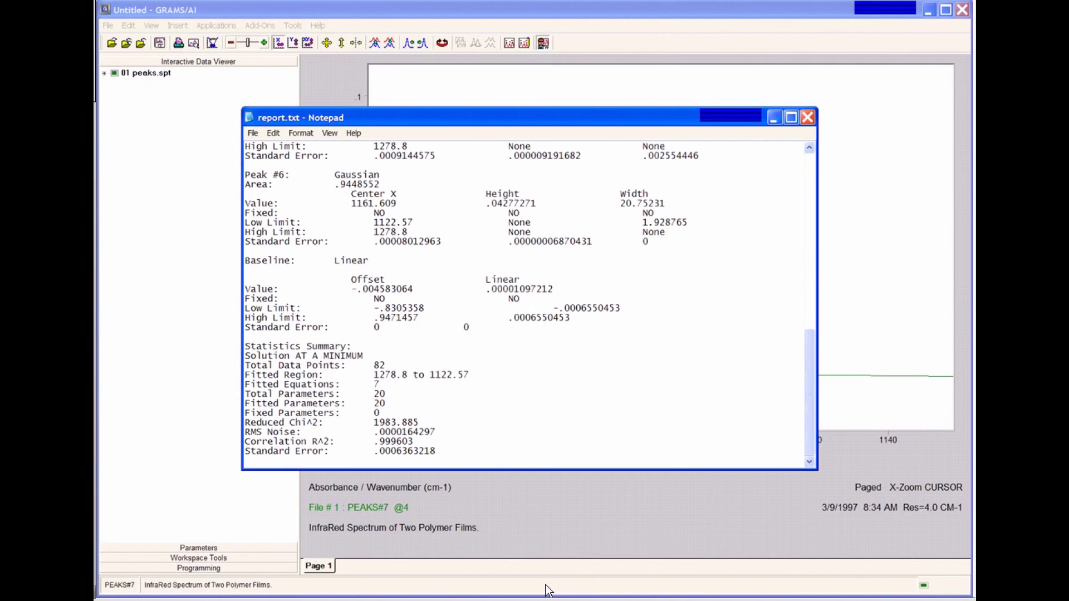
pyautogui.hotkey('alt', 'Tab')
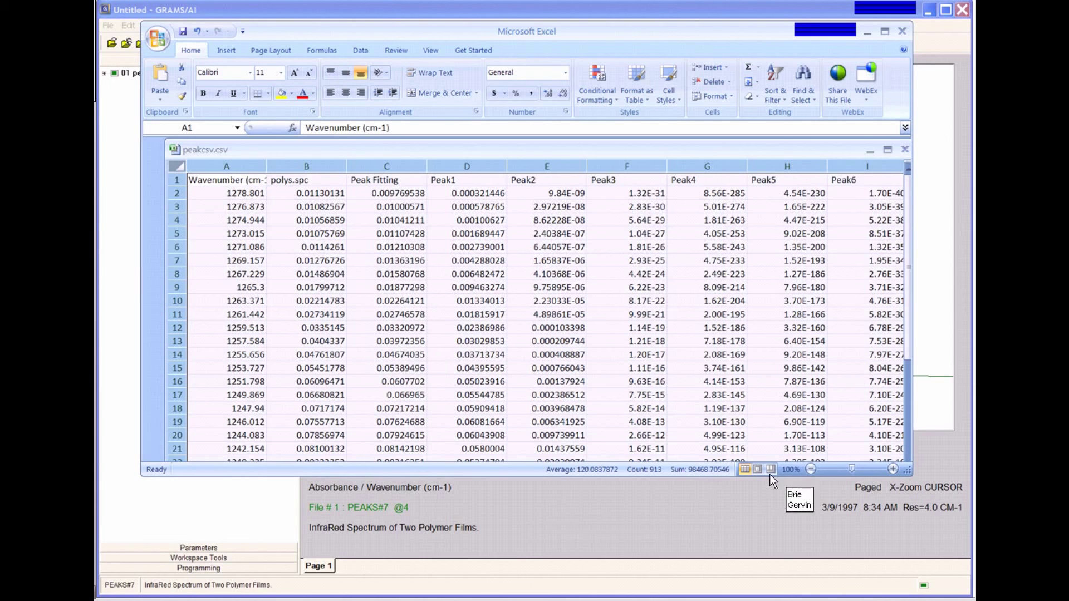
pyautogui.click(770, 394)
pyautogui.press('Right')
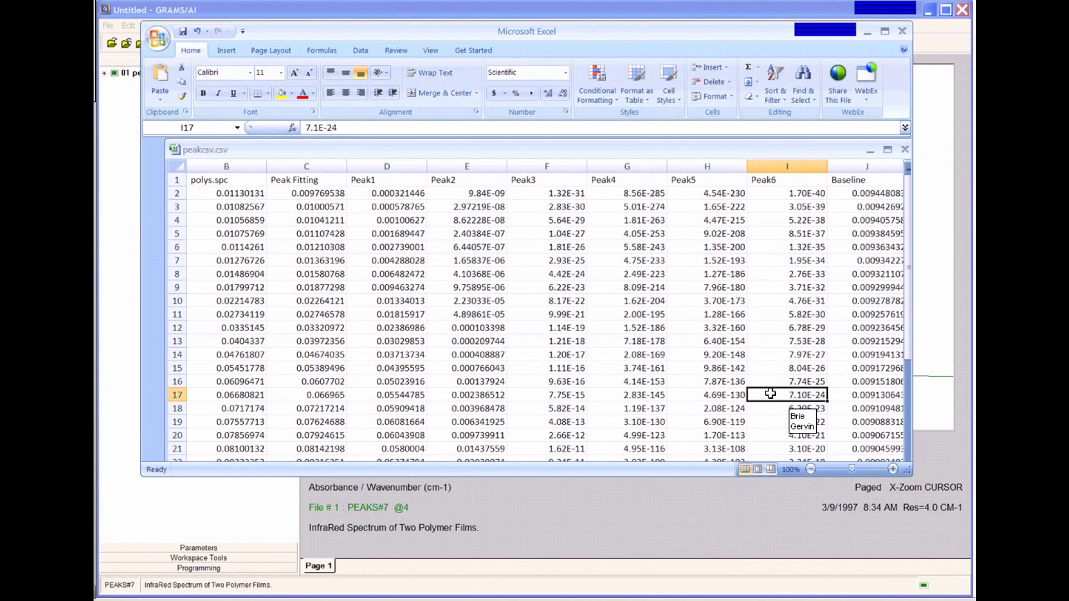
pyautogui.press('Right')
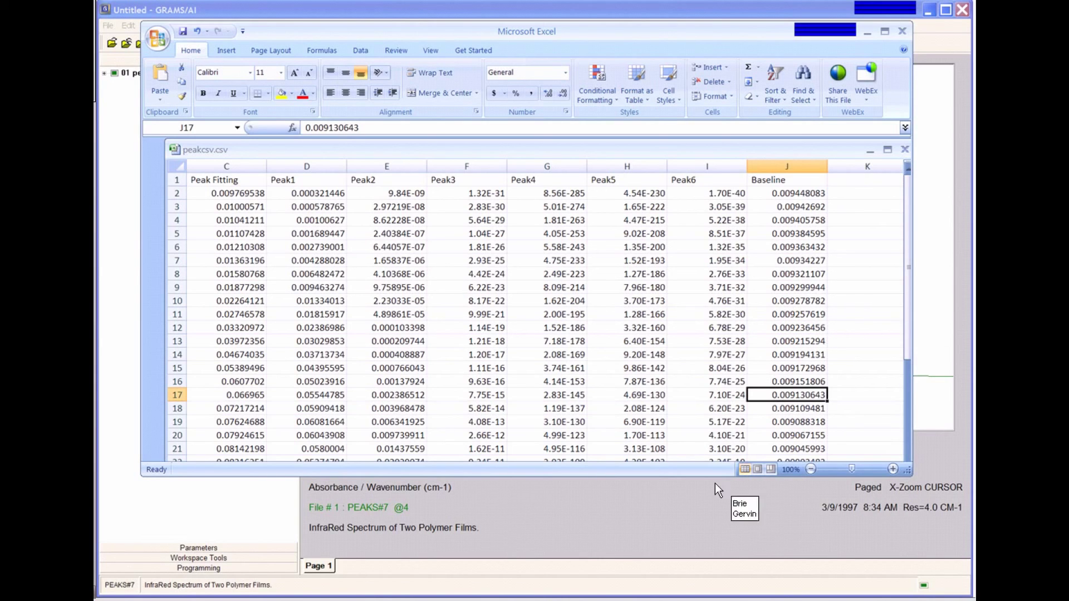
pyautogui.click(665, 514)
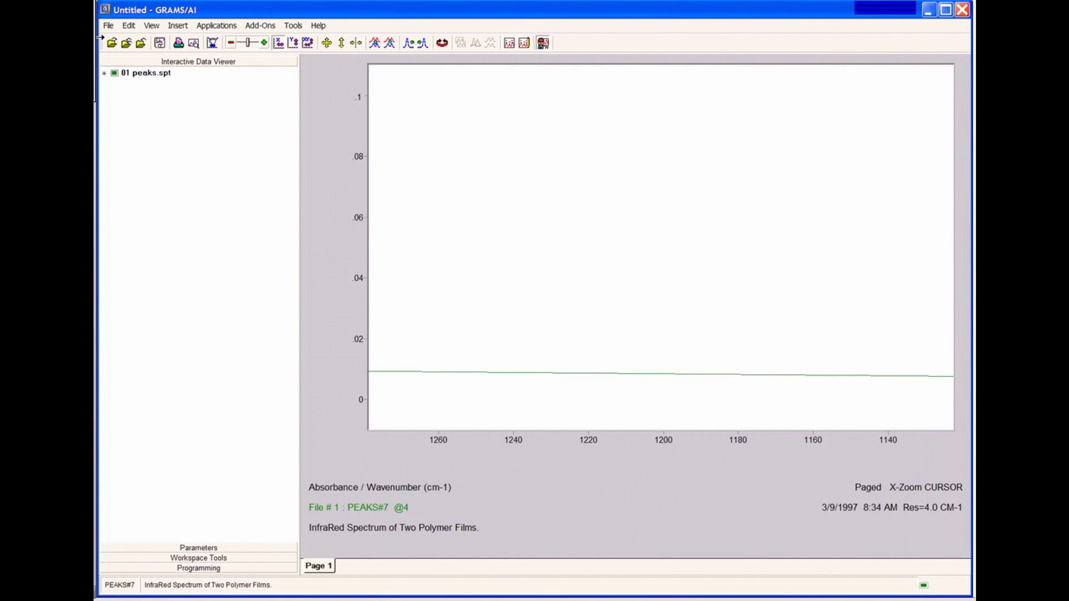